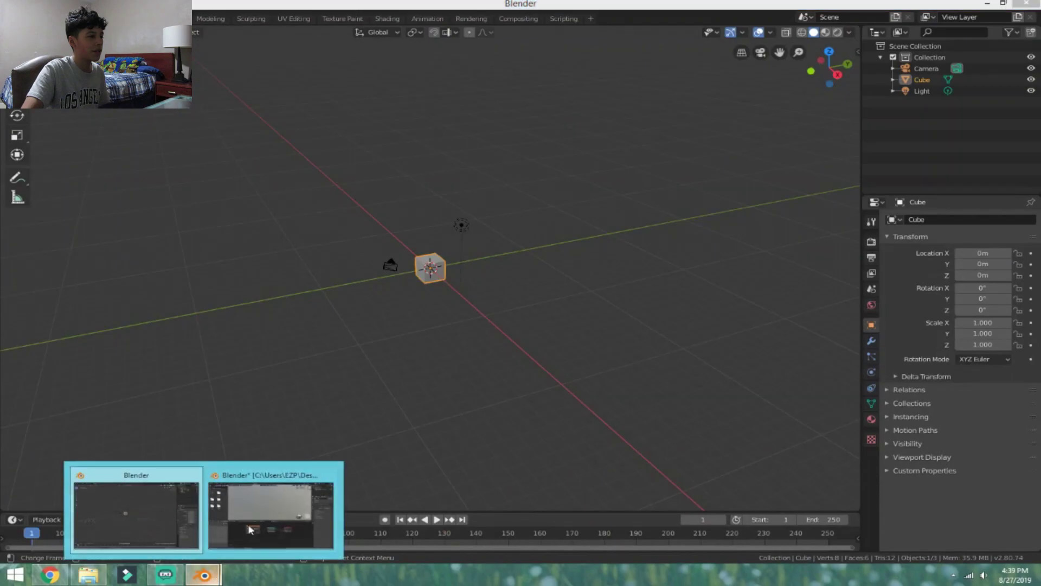
Step: Switch to the Fishstick.blend window in Blender and load urban_street_01_4k.hdr from the hdri folder into the Environment Texture node
left_click(271, 515)
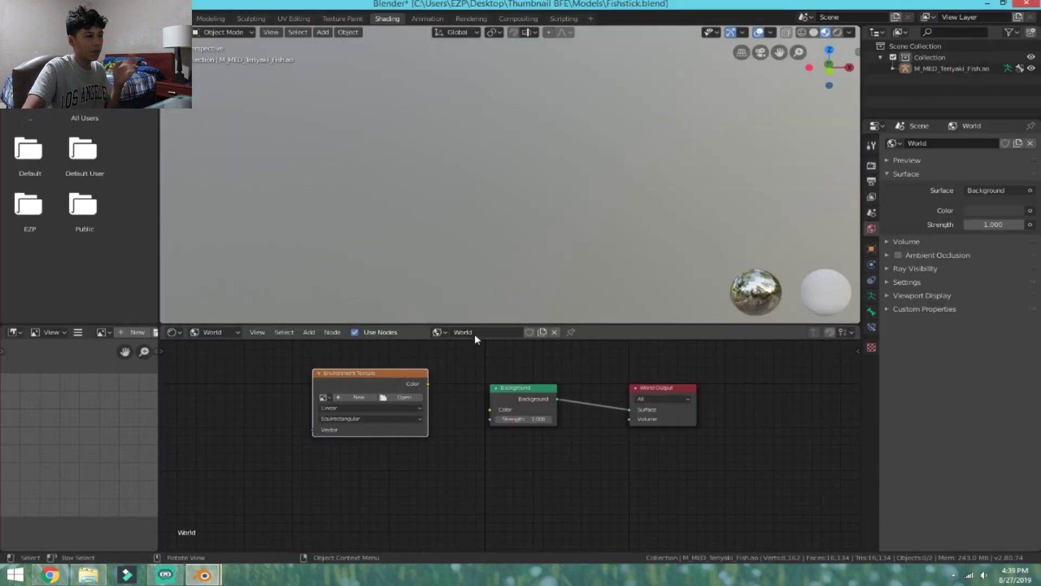
left_click(404, 397)
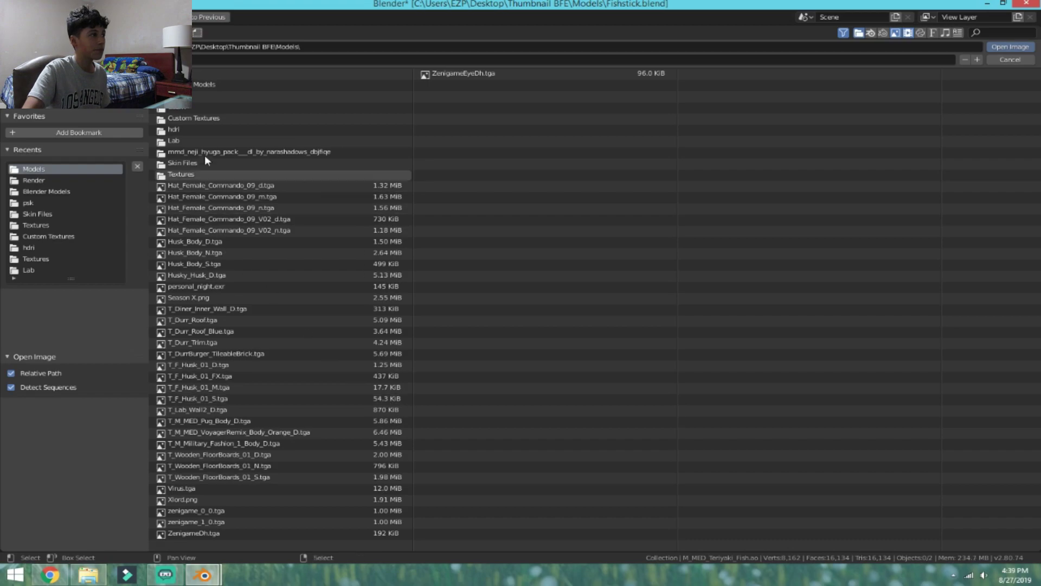
left_click(30, 247)
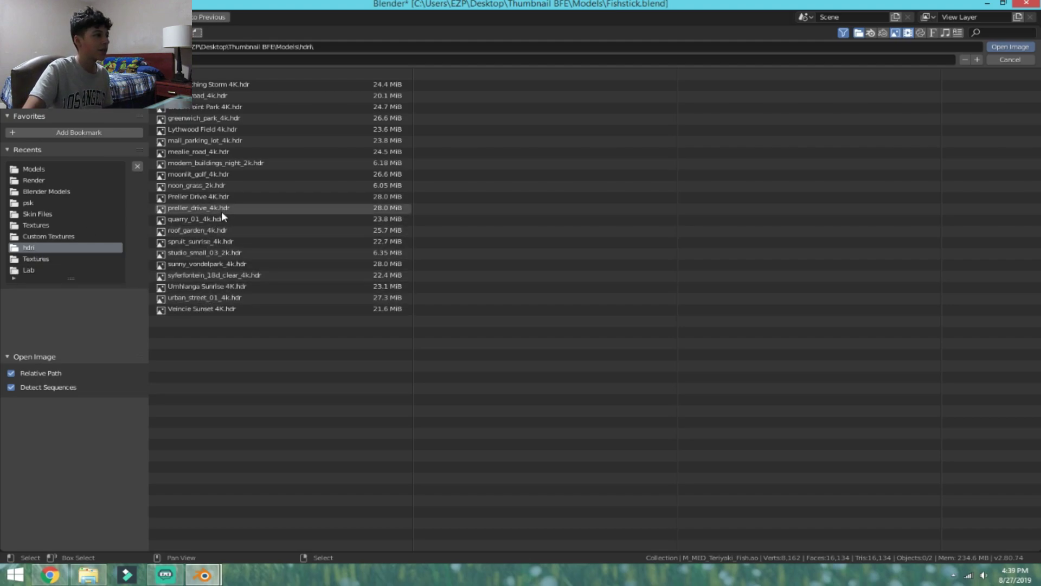
left_click(222, 298)
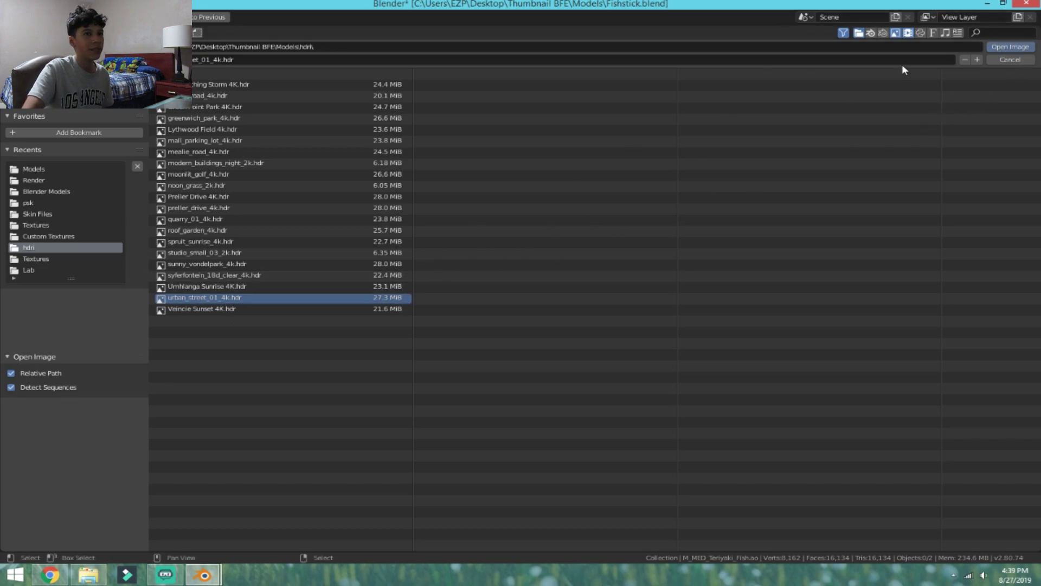
left_click(1000, 47)
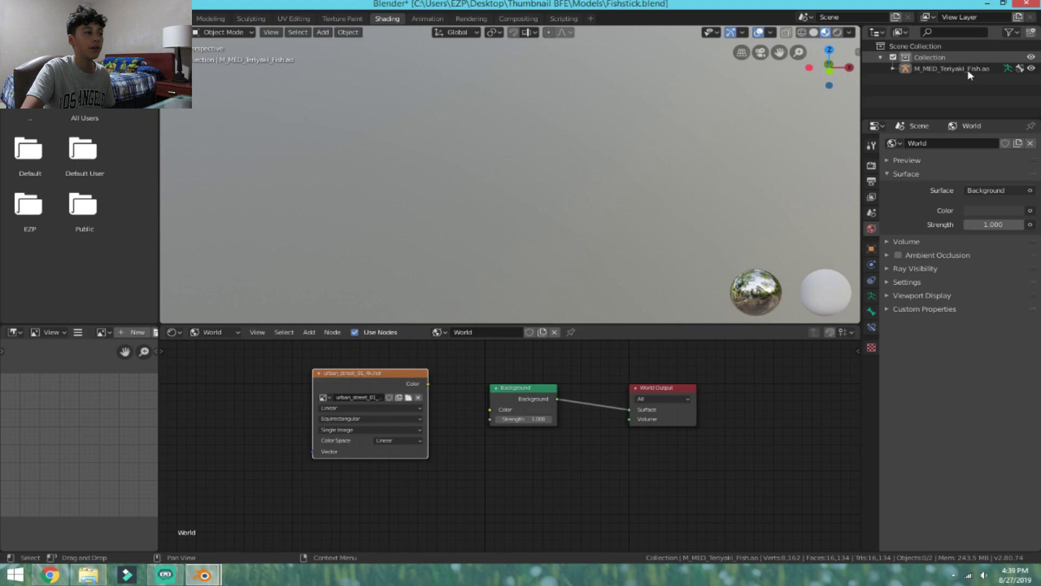
Step: Connect the environment texture's Color output to the Background node's Color input
scroll(414, 380, "up", 1)
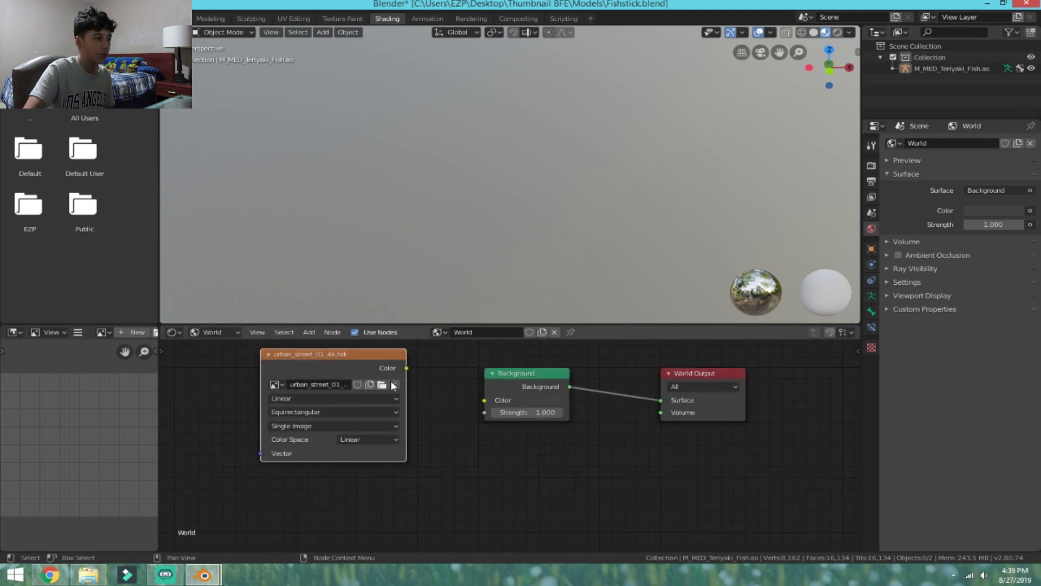
left_click_drag(407, 372, 423, 382)
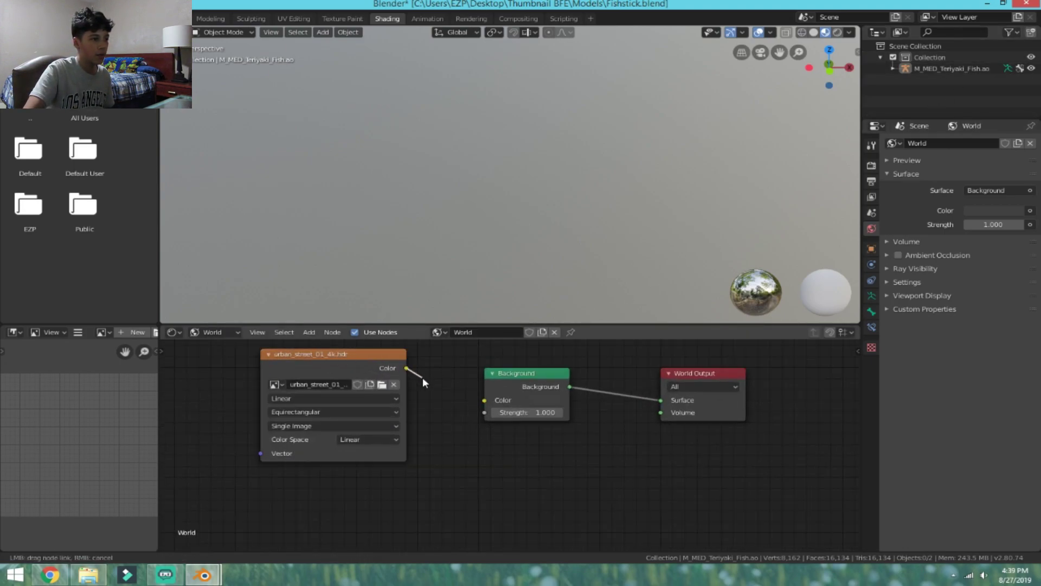
left_click_drag(482, 401, 484, 400)
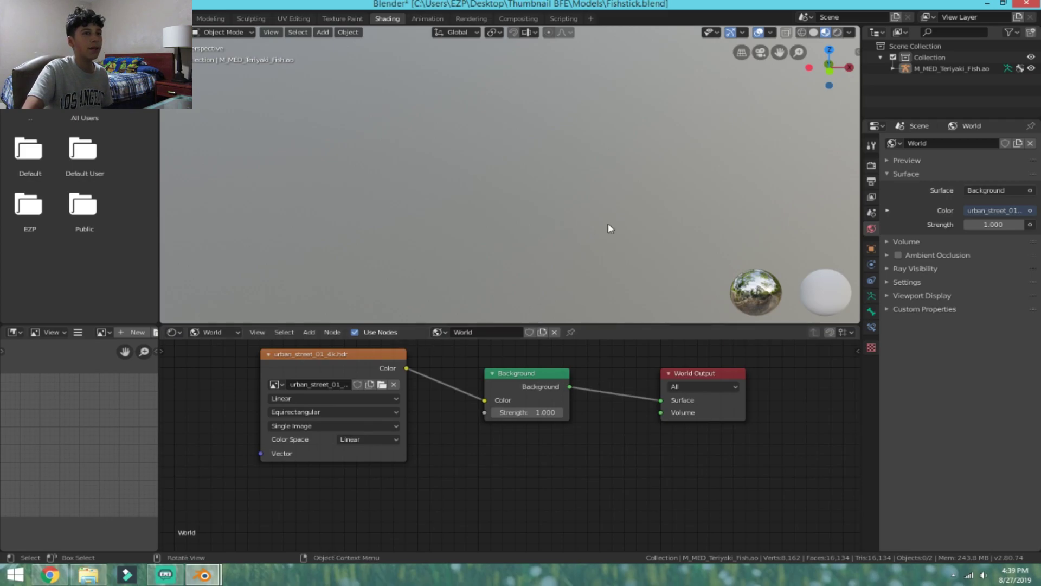
Step: Switch to the Layout workspace and view the fish character from the front
left_click(172, 18)
left_click(903, 67)
left_click_drag(827, 72, 829, 61)
left_click(837, 33)
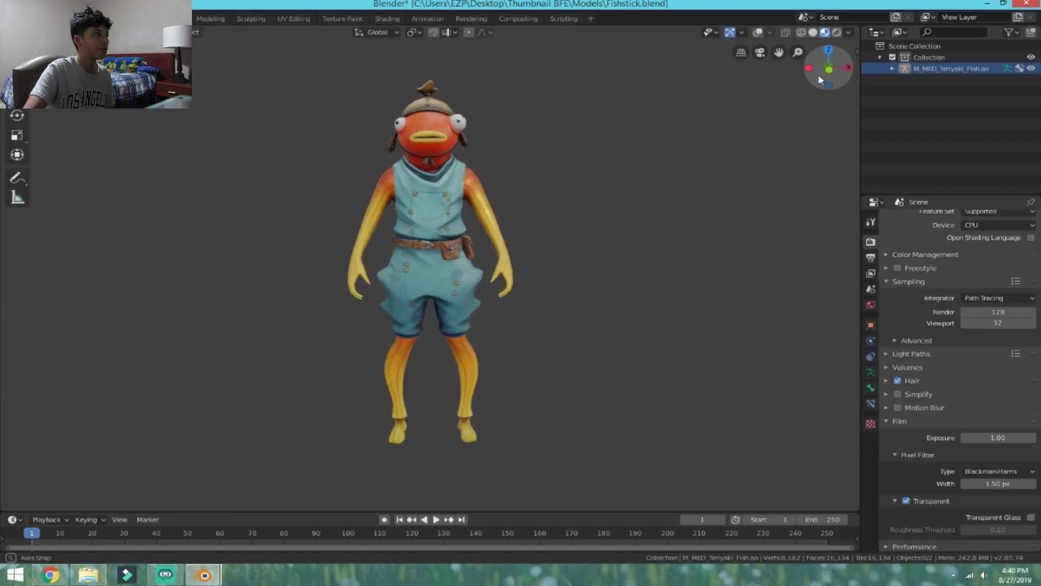
Step: Select the M_MED_Teriyaki_Fish.ao armature, switch it to Pose Mode and turn on the viewport overlays to show its bones
left_click(911, 69)
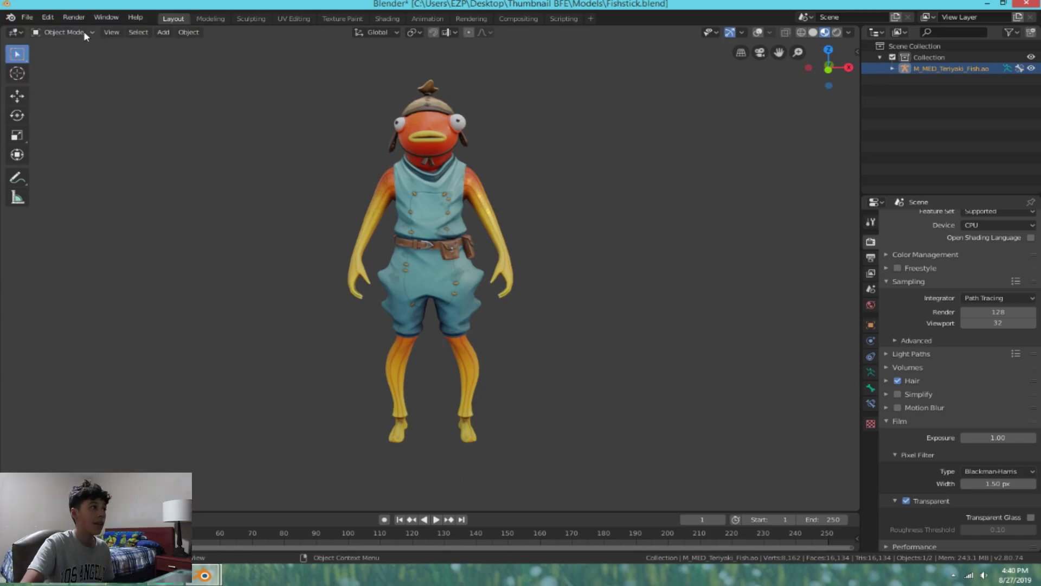
left_click(84, 31)
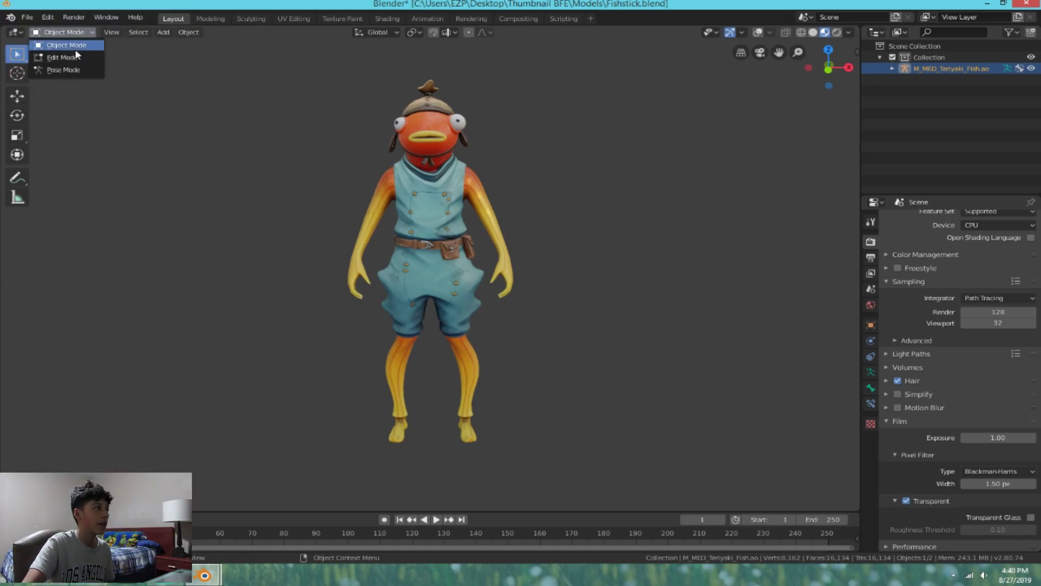
left_click(64, 71)
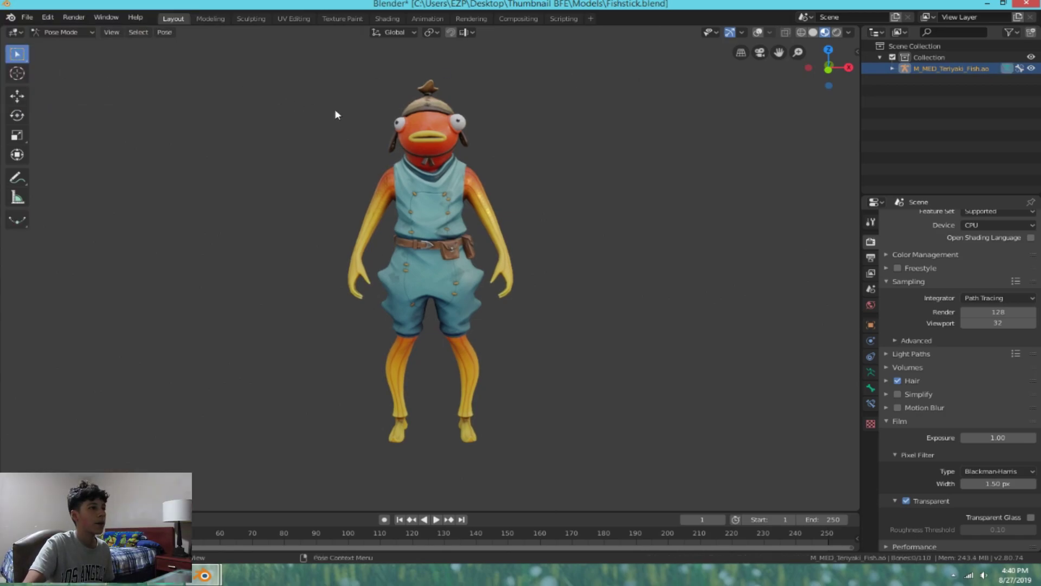
left_click(757, 34)
scroll(454, 146, "up", 2)
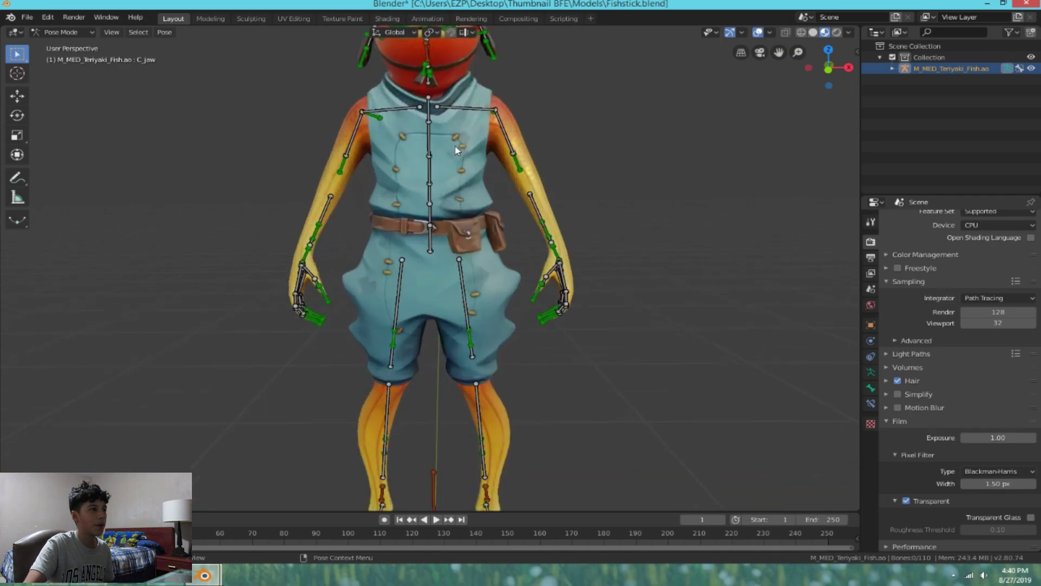
scroll(707, 105, "down", 1)
left_click_drag(779, 53, 779, 116)
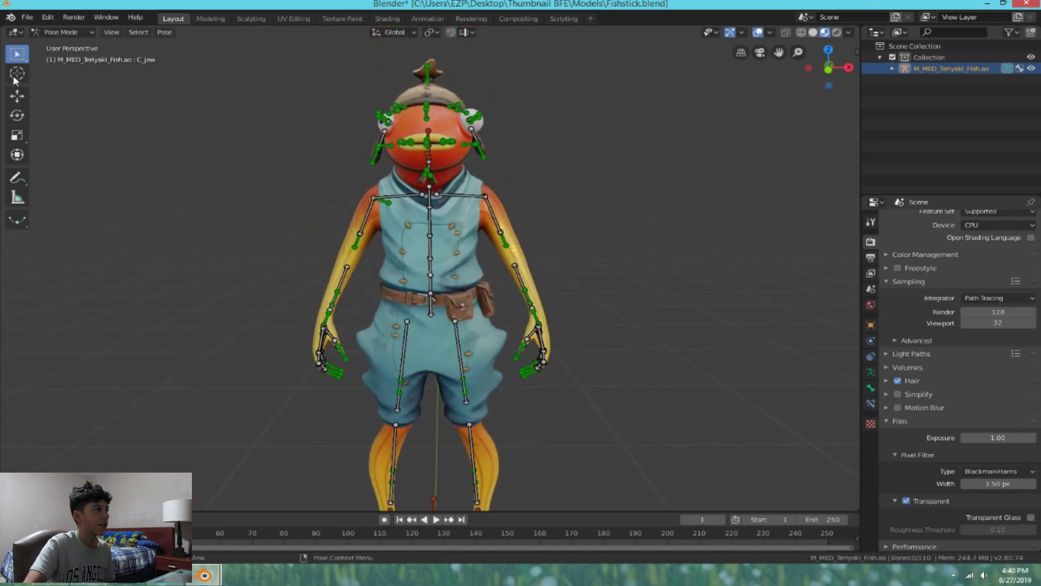
Step: Select all head and face bones together and adjust the head's pose slightly with the Transform tool
left_click_drag(349, 61, 518, 181)
left_click(17, 155)
left_click_drag(829, 66, 754, 70)
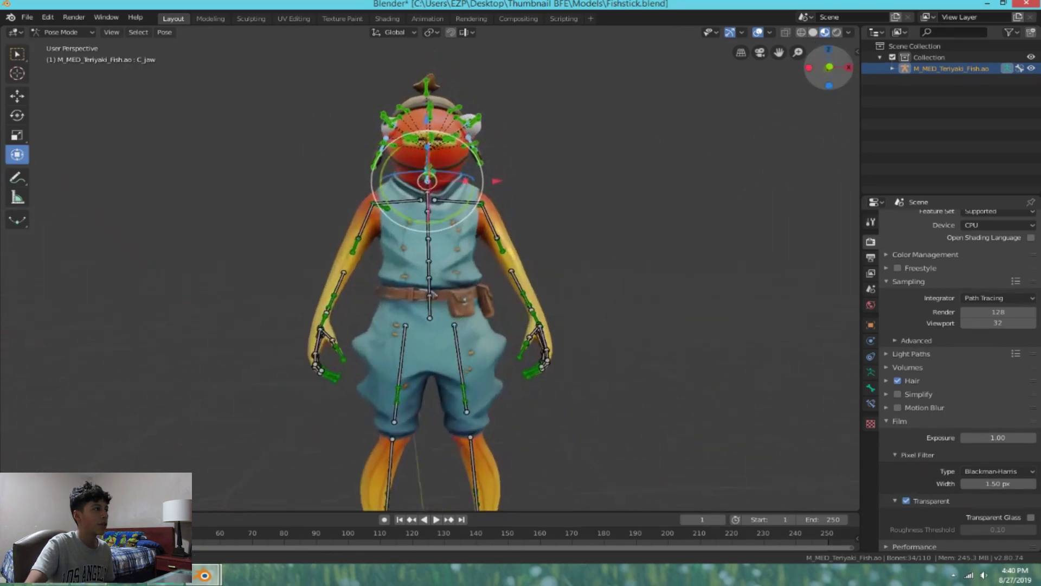
key("w")
left_click_drag(343, 66, 495, 177)
left_click(459, 217)
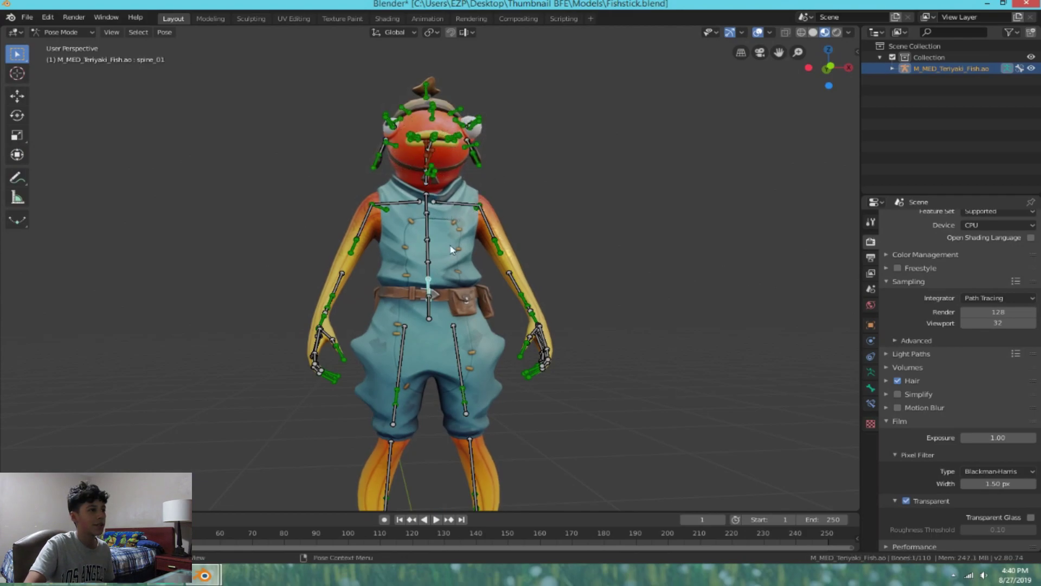
left_click_drag(337, 63, 508, 179)
left_click(17, 154)
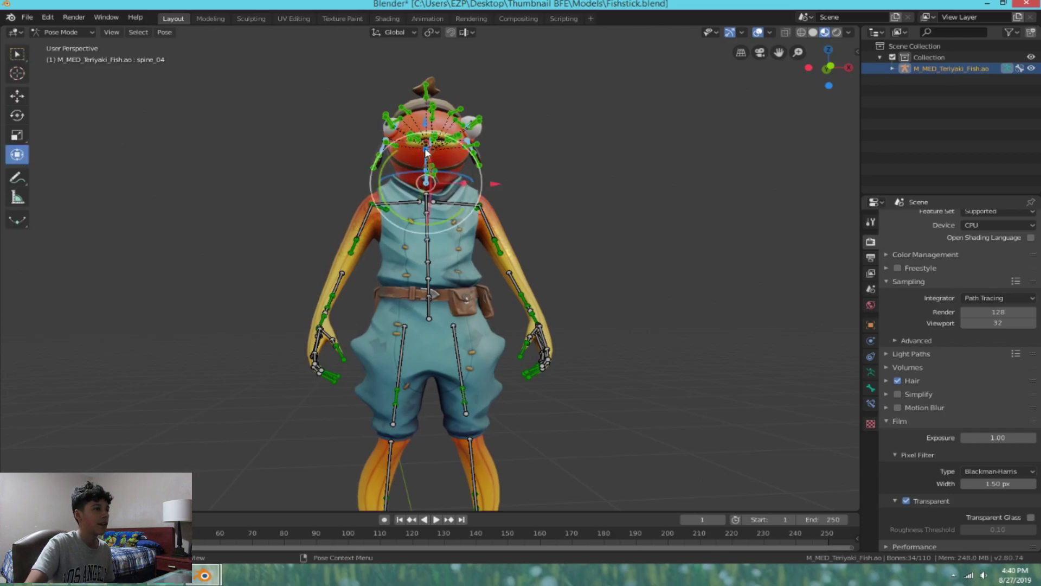
mouse_move(428, 187)
left_mouse_down()
mouse_move(437, 156)
mouse_move(444, 175)
mouse_move(423, 173)
left_mouse_up()
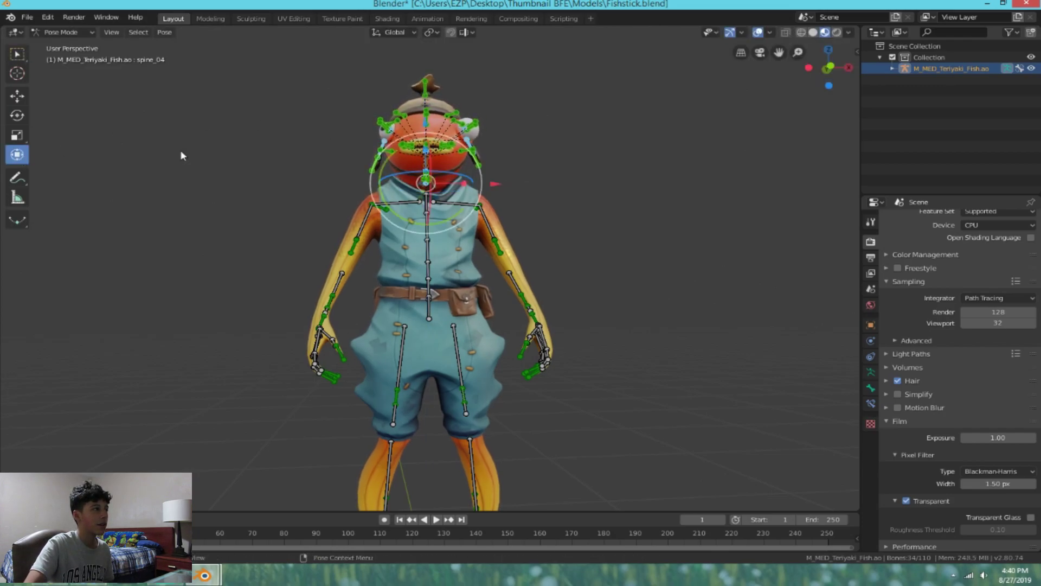
Step: Select the spine_04 bone and rotate the upper torso slightly with the Transform tool
left_click(21, 57)
left_click(402, 205)
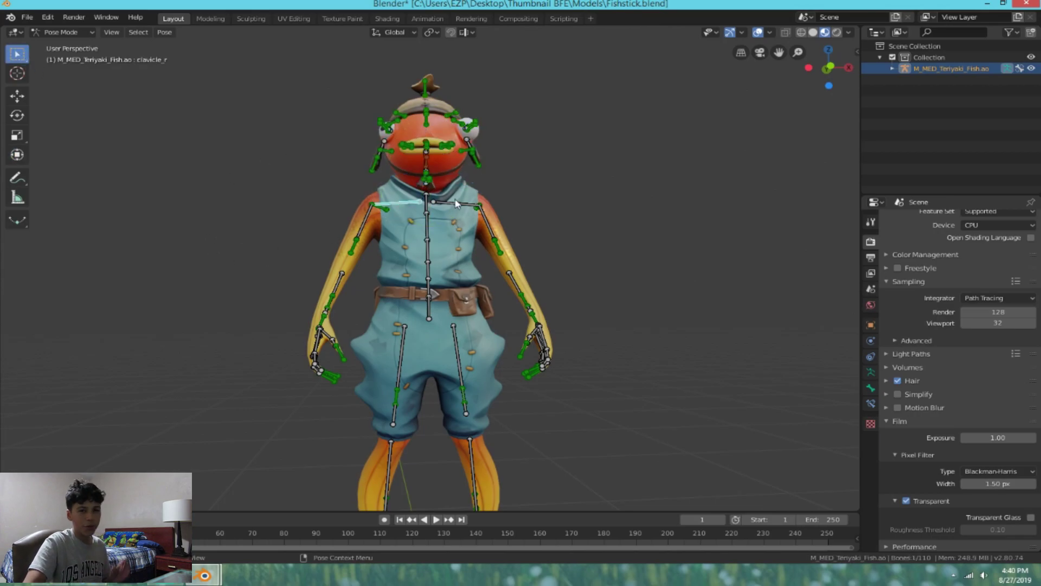
left_click(428, 225)
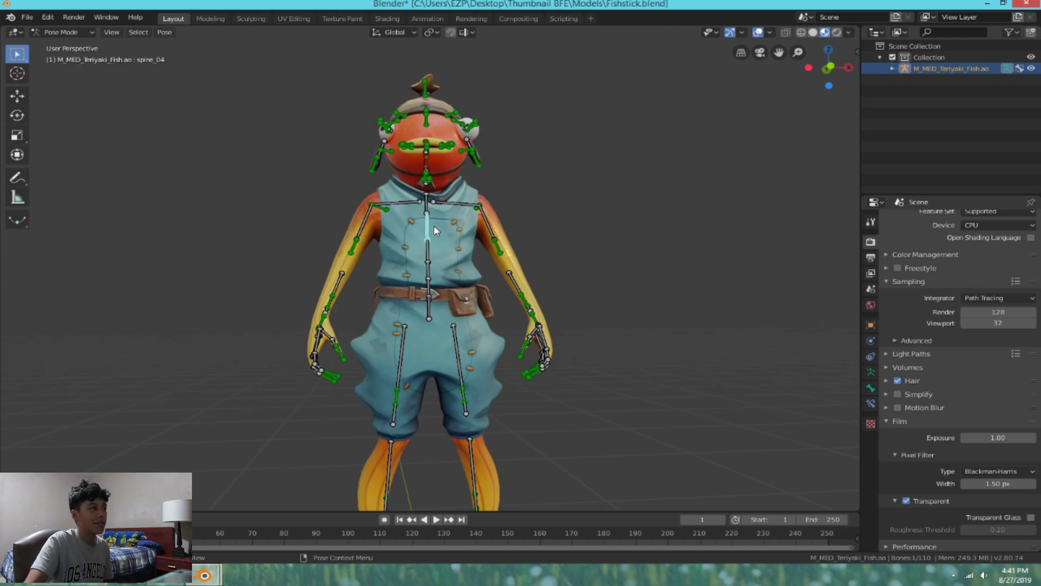
left_click(25, 157)
left_click_drag(392, 221, 389, 214)
left_click(403, 308)
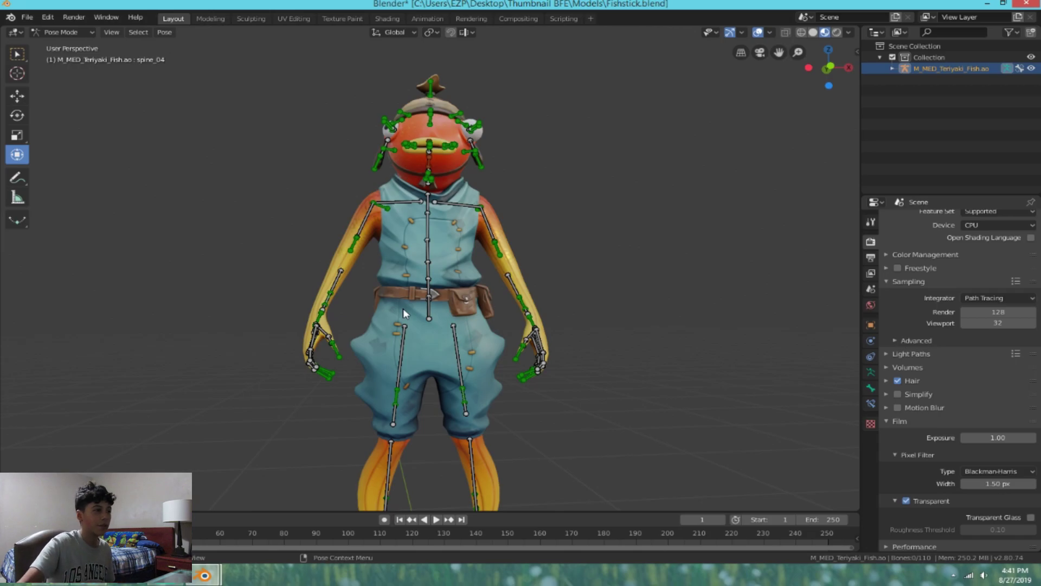
Step: Adjust the spine and bend the character's left forearm outward, with the overlays hidden and the bones deselected
left_click(423, 263)
left_click_drag(397, 273, 387, 251)
left_click(351, 276)
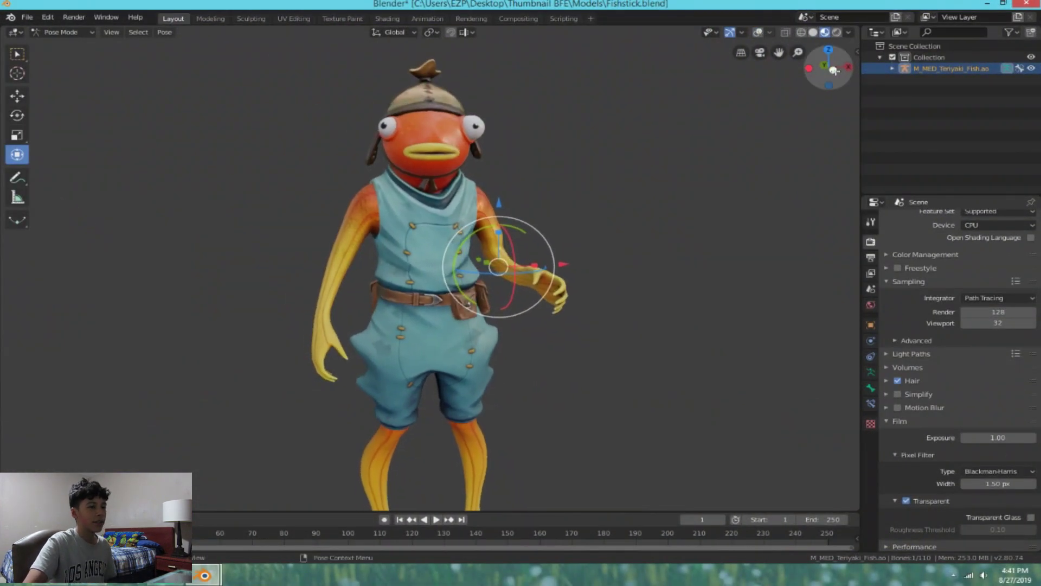
left_click(555, 135)
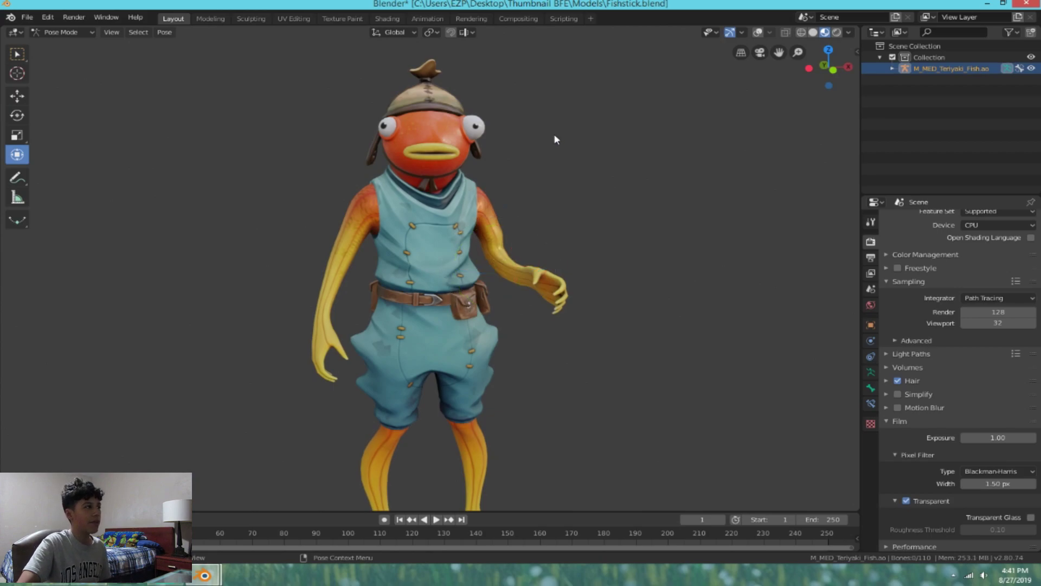
Step: Return to Object Mode and add an area light to the scene
left_click(84, 33)
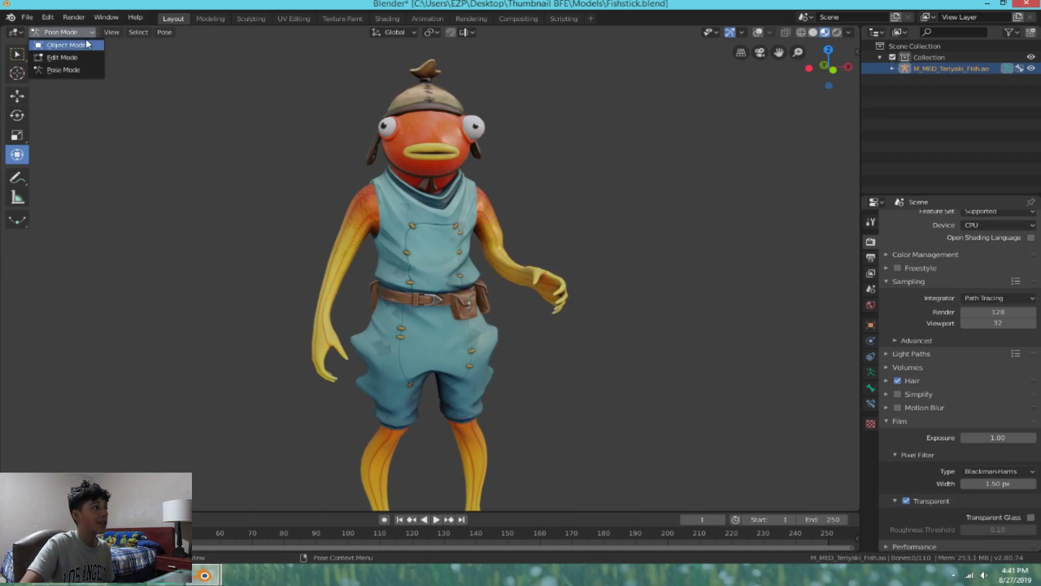
left_click(86, 45)
scroll(203, 68, "down", 3)
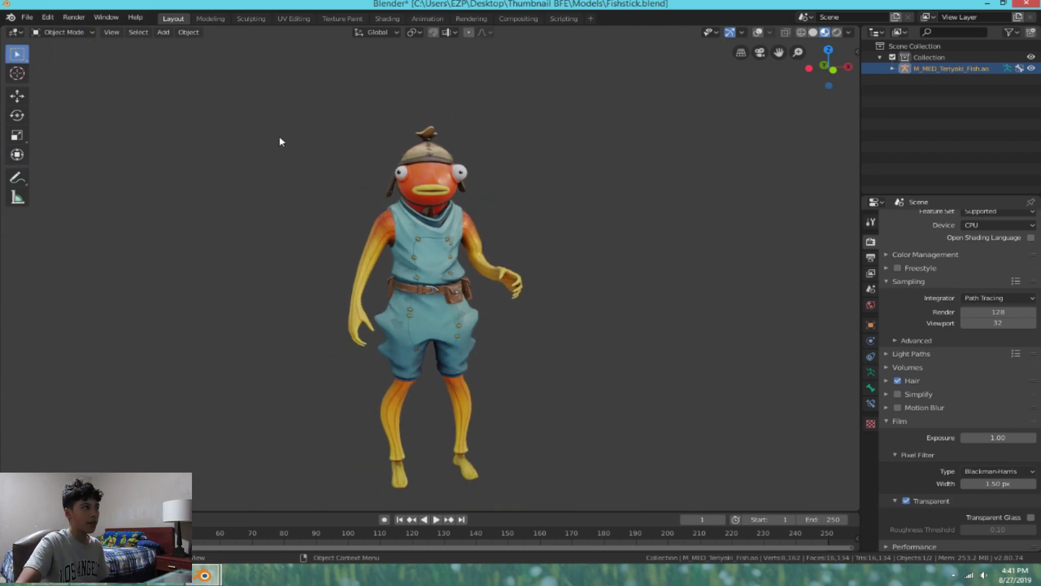
left_click(163, 34)
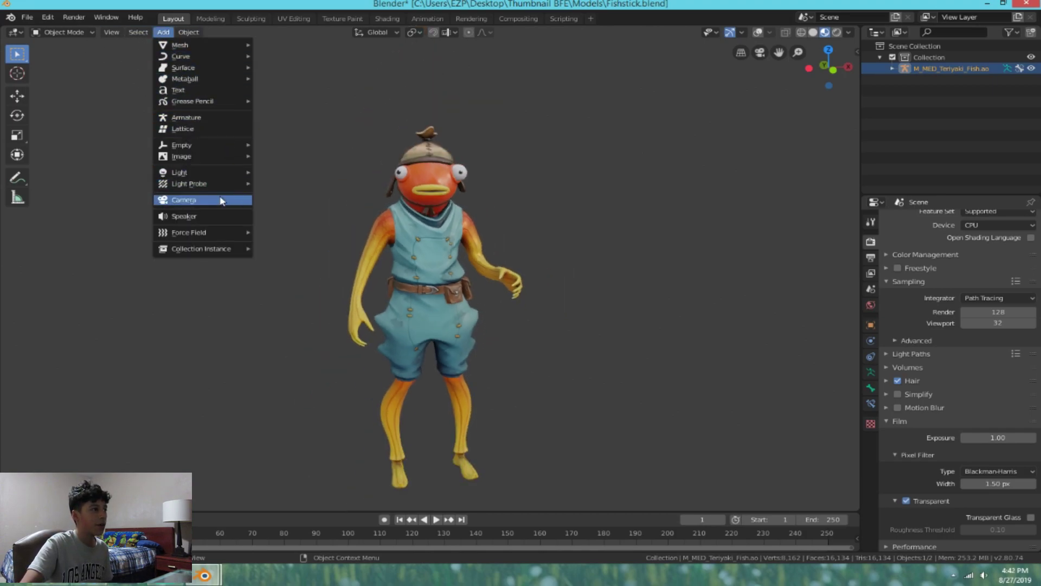
mouse_move(208, 174)
left_click(296, 210)
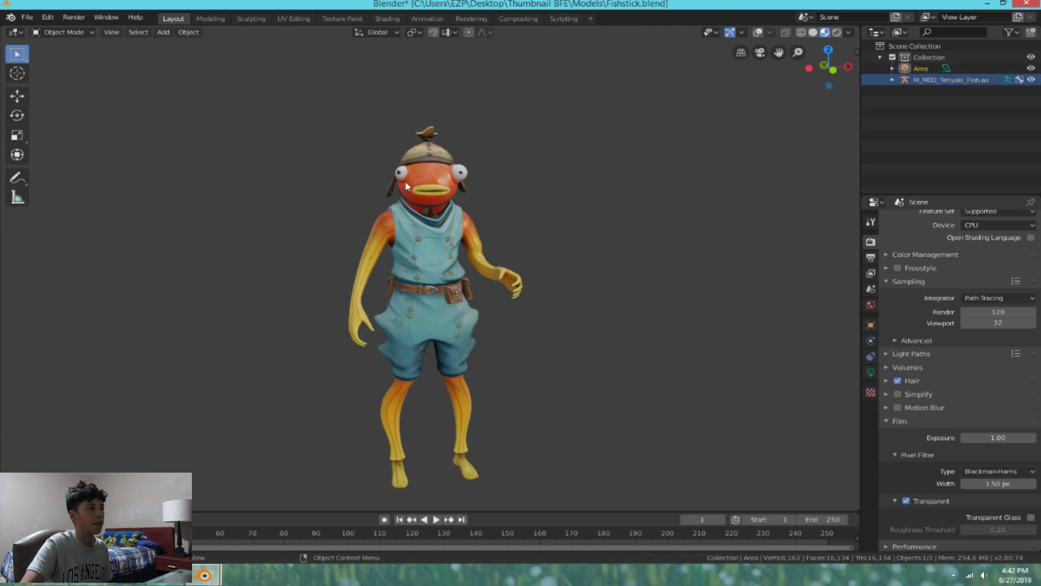
Step: Turn the viewport overlays on and raise the area light vertically to just above the character's head
scroll(621, 264, "down", 1)
scroll(491, 276, "up", 1)
scroll(535, 241, "down", 2)
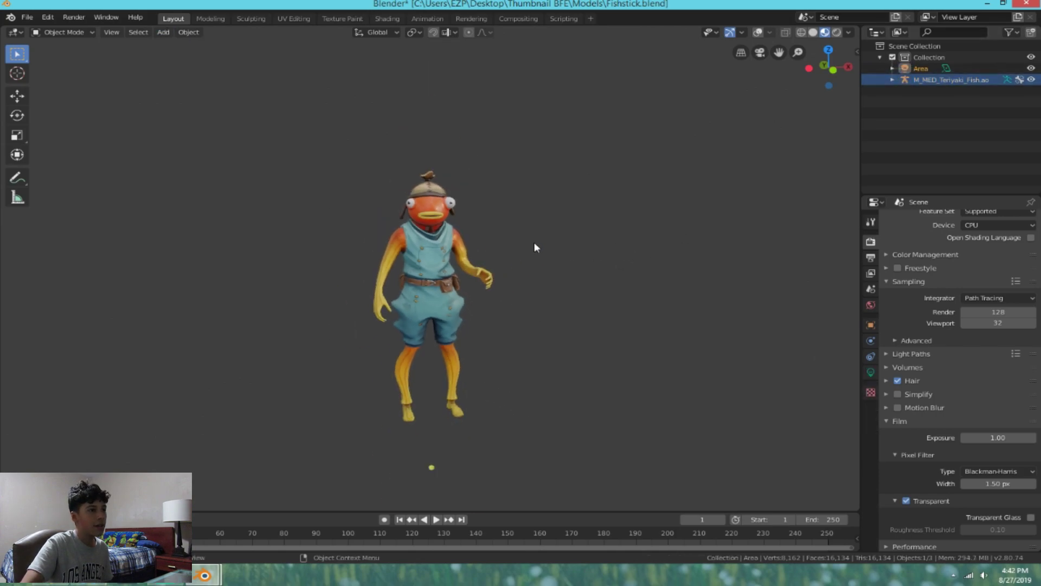
left_click(758, 33)
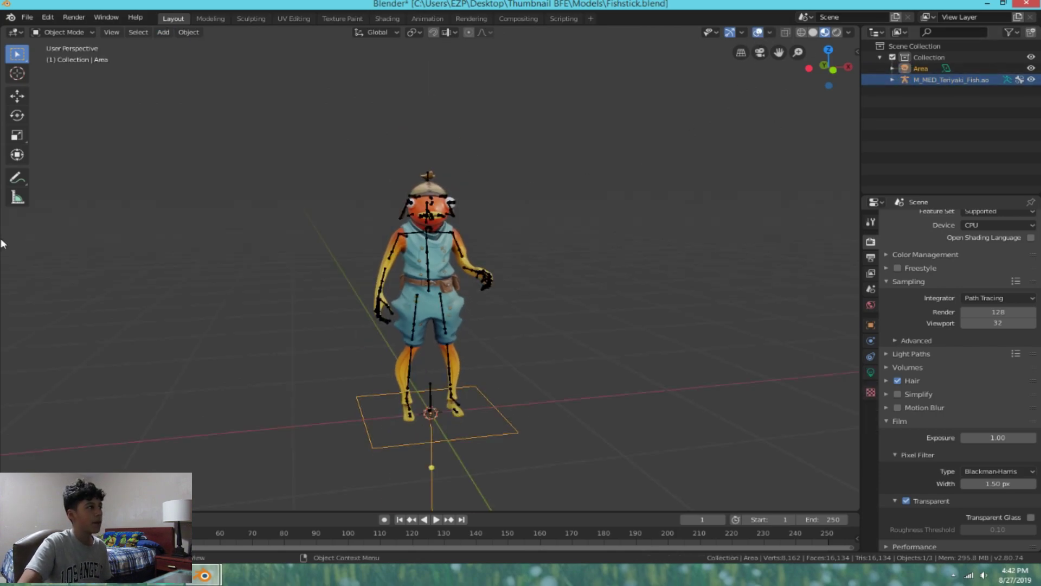
left_click(20, 104)
left_click_drag(419, 370, 449, 99)
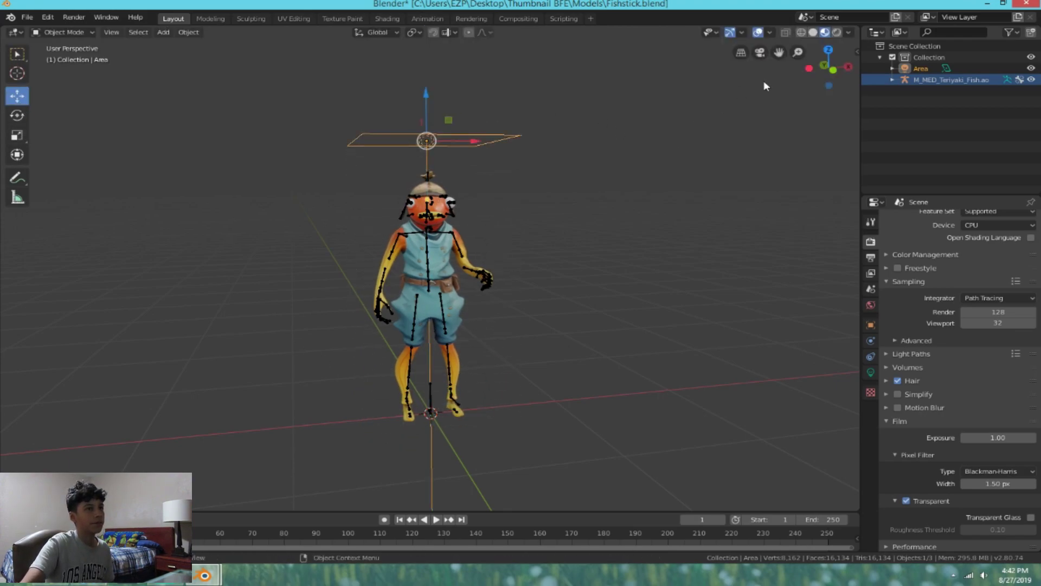
Step: Move the area light about 0.9 m along the global Y axis behind the character and rotate it upright about X
left_click_drag(828, 68, 653, 156)
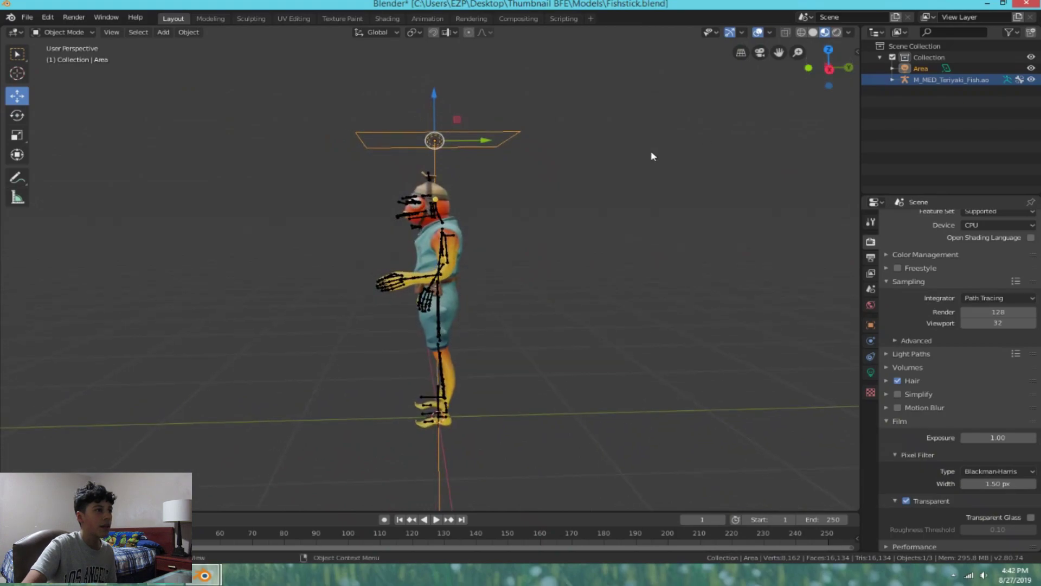
key("g")
key("y")
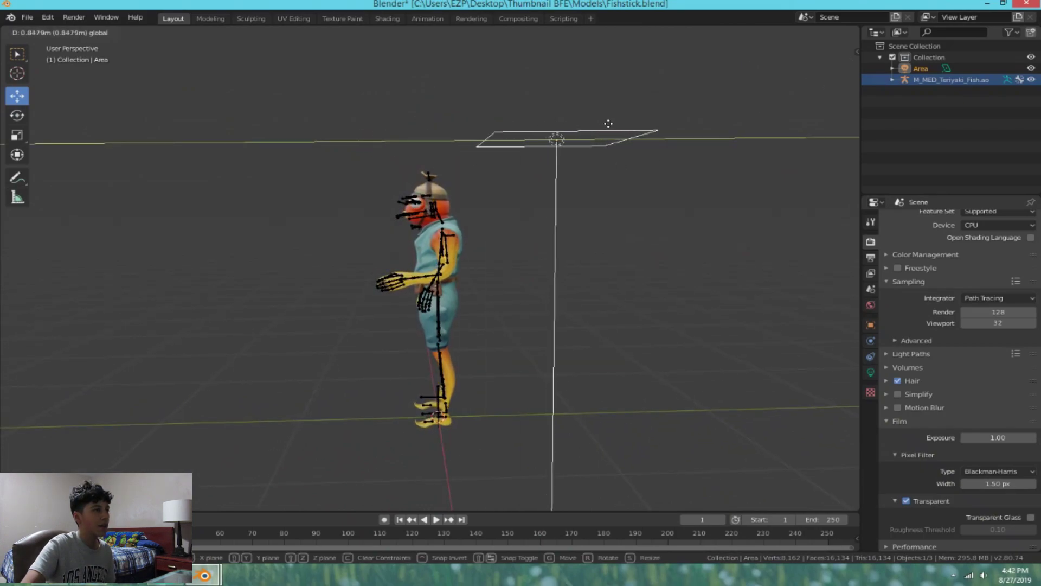
left_click(613, 123)
left_click(18, 115)
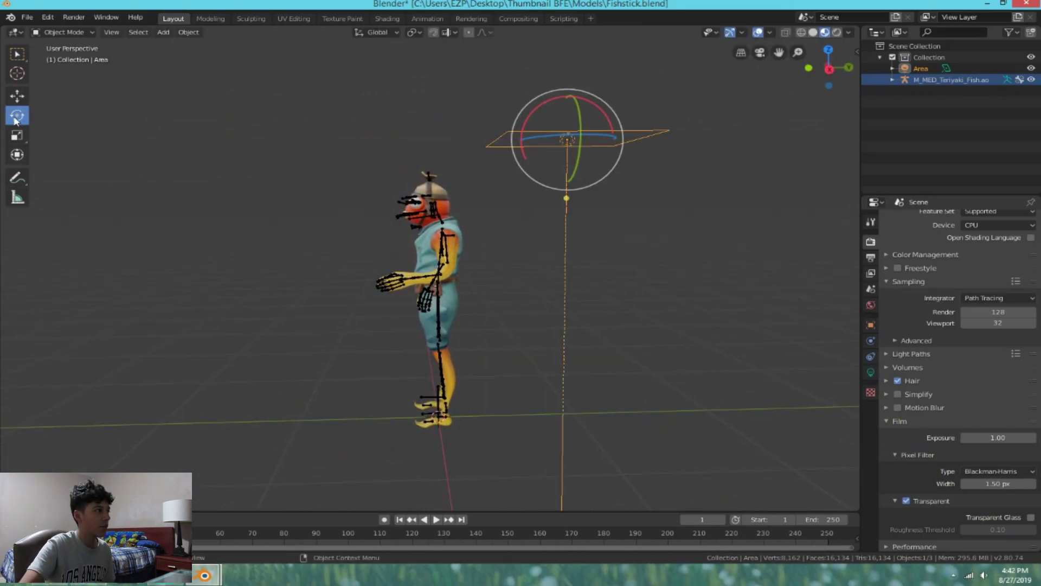
left_click_drag(551, 100, 588, 219)
Step: Move the area light to torso height and along the X axis toward the character's left side
left_click(17, 95)
left_click_drag(835, 68, 954, 69)
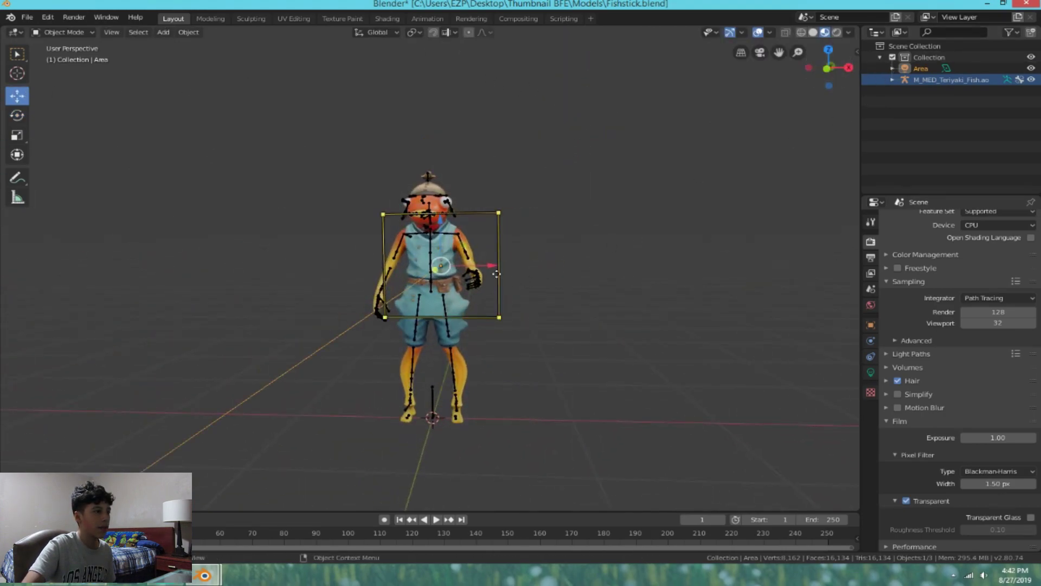
left_click_drag(490, 265, 554, 259)
Step: Scale the area light into a tall, narrow strip and rotate it about the vertical axis to aim across the character
left_click(24, 134)
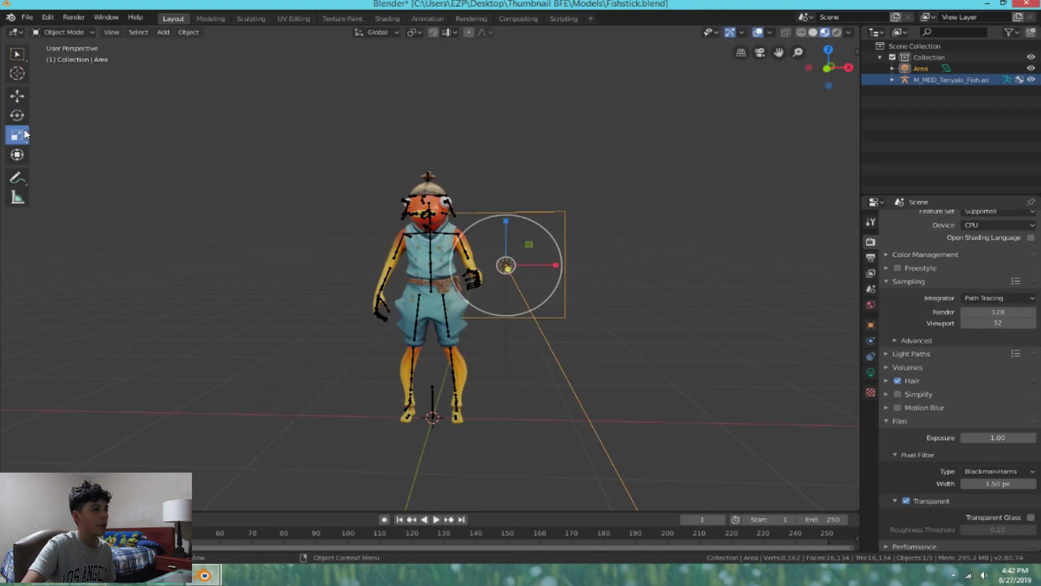
left_click_drag(555, 265, 503, 204)
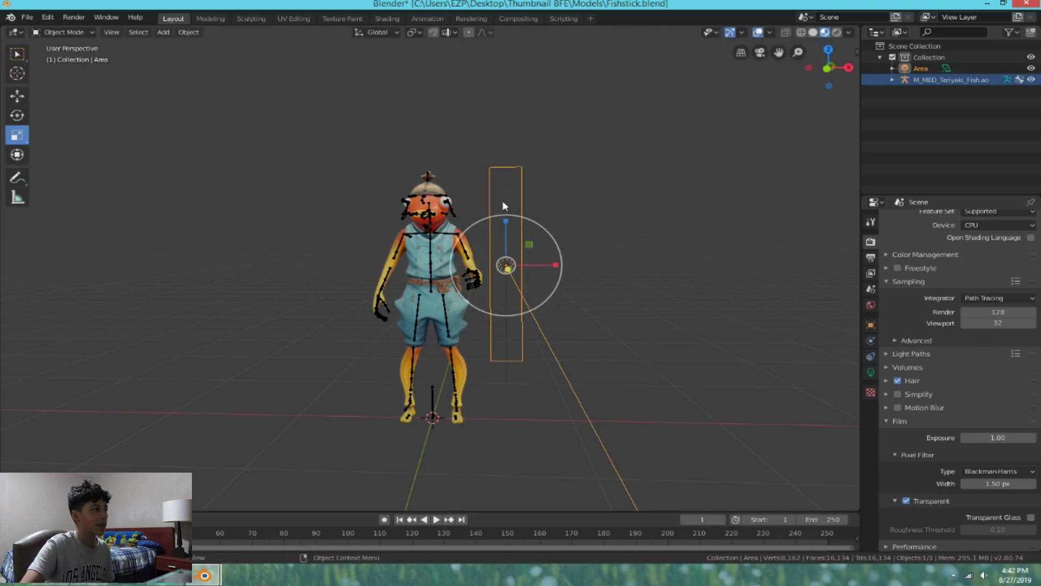
left_click(10, 117)
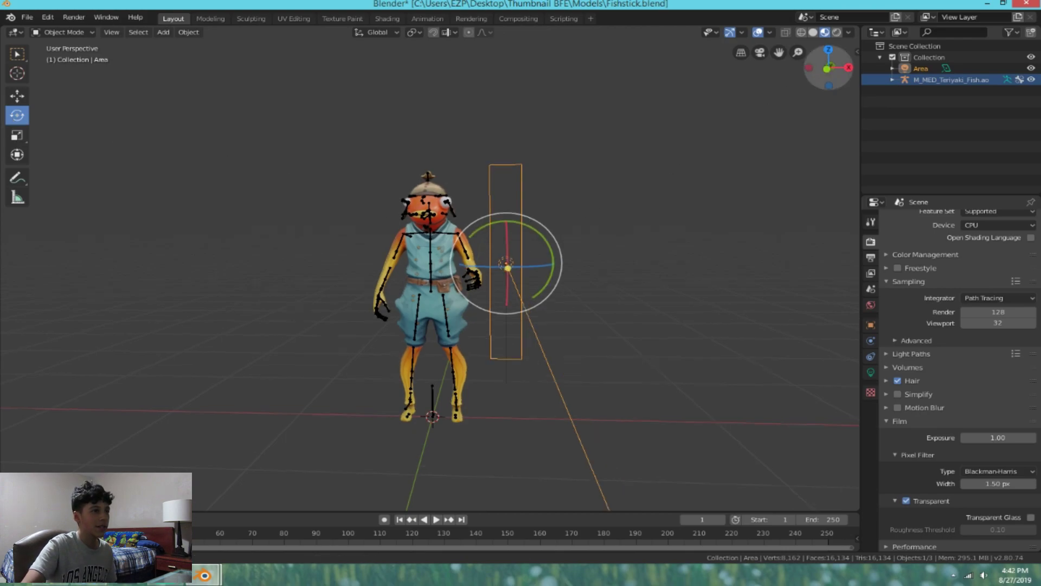
left_click_drag(825, 70, 822, 85)
left_click_drag(498, 251, 478, 244)
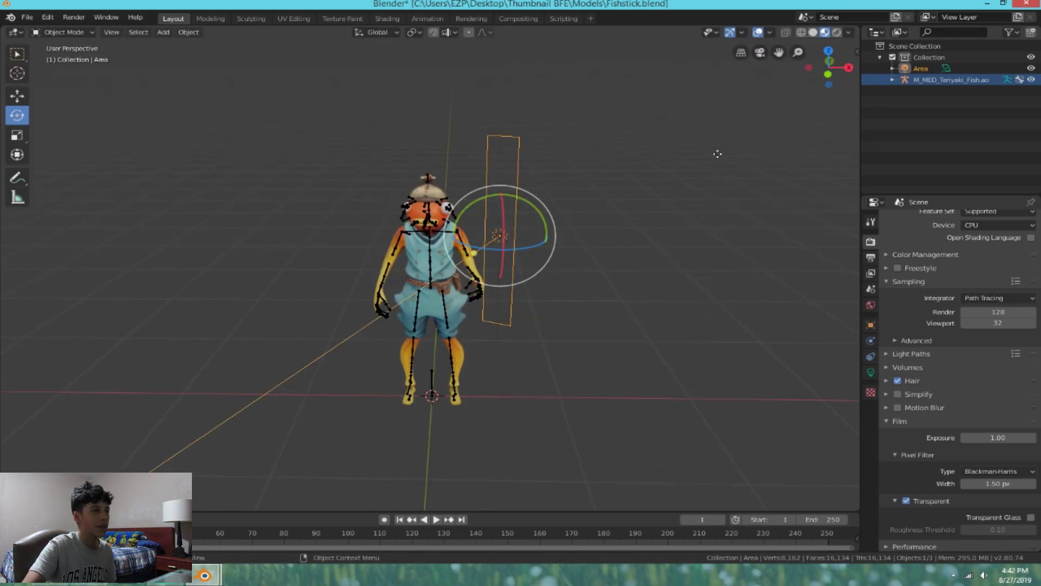
Step: Select only the area light, copy it and paste a duplicate into the scene
left_click(935, 70)
right_click(496, 214)
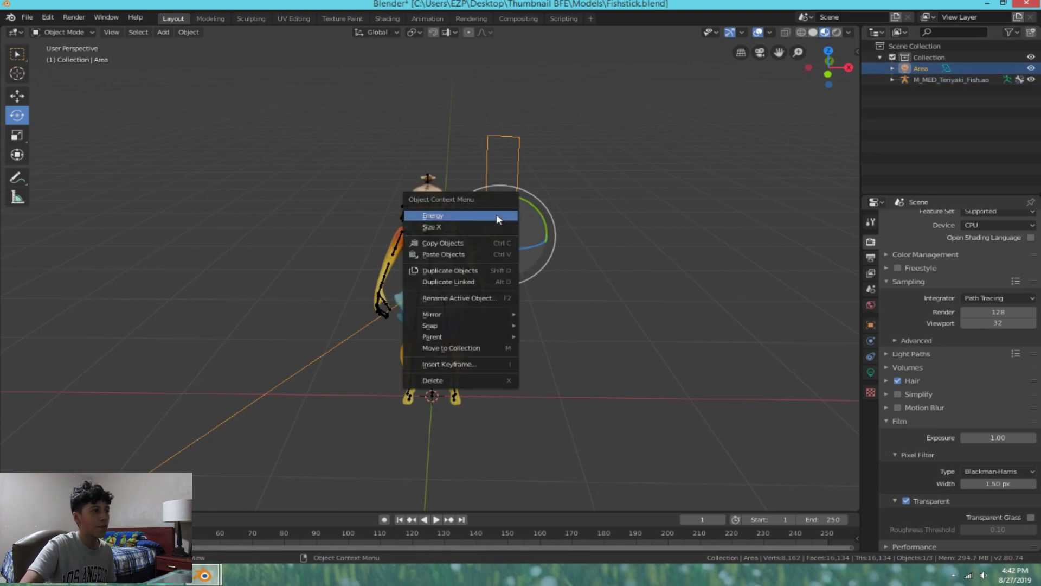
left_click(476, 248)
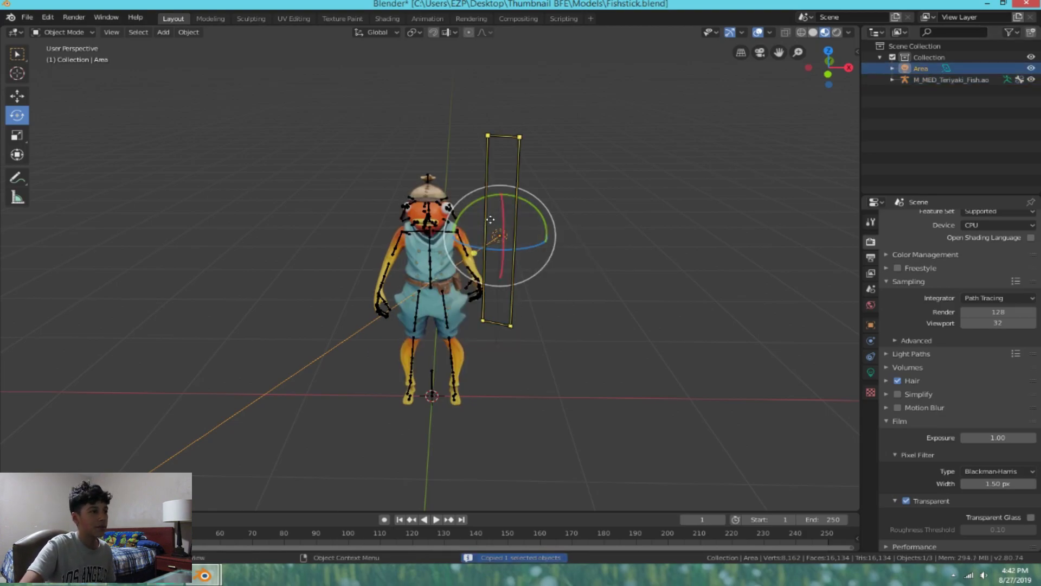
right_click(490, 220)
left_click(484, 229)
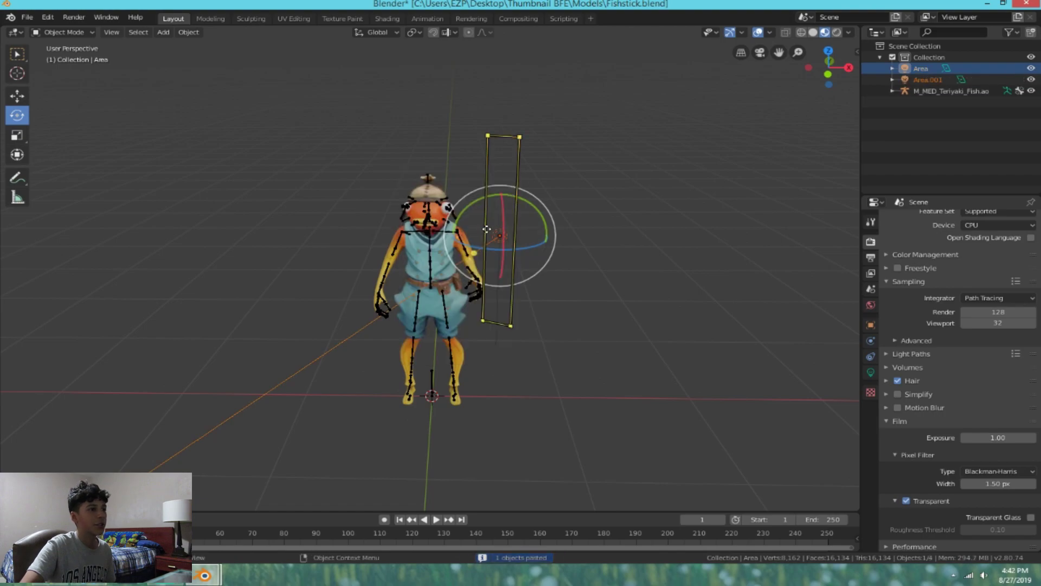
Step: Move the pasted area light along X to the character's right side and rotate it to aim inward, mirroring the original light
left_click(16, 96)
left_click_drag(551, 235, 352, 260)
key("shift+space")
key("r")
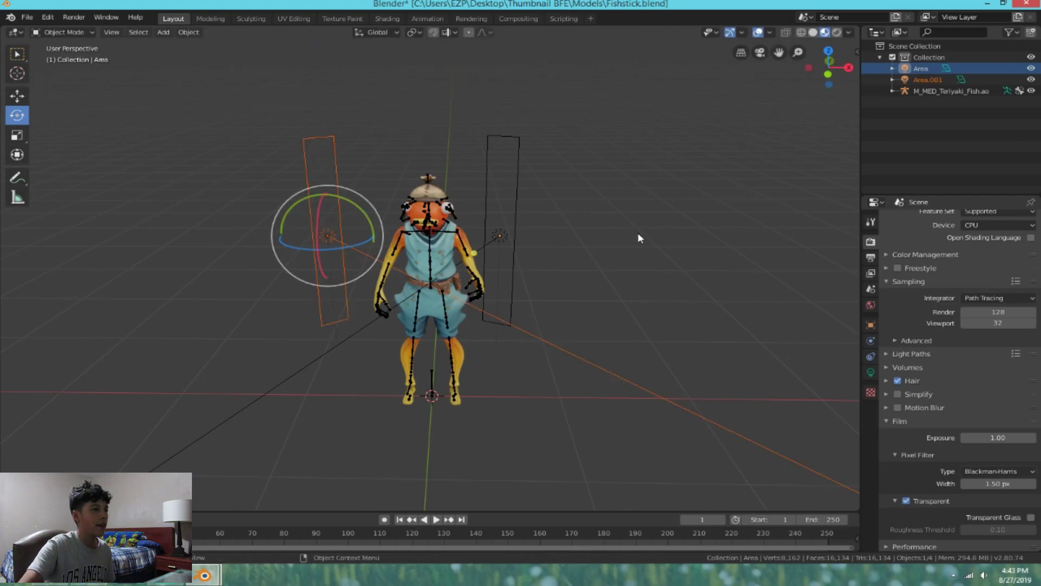
Step: Deselect the lights, switch the viewport to rendered shading and hide the overlays to preview the lit character
scroll(686, 177, "up", 2)
mouse_move(826, 72)
left_mouse_down()
mouse_move(872, 60)
mouse_move(771, 69)
mouse_move(825, 59)
mouse_move(827, 70)
left_mouse_up()
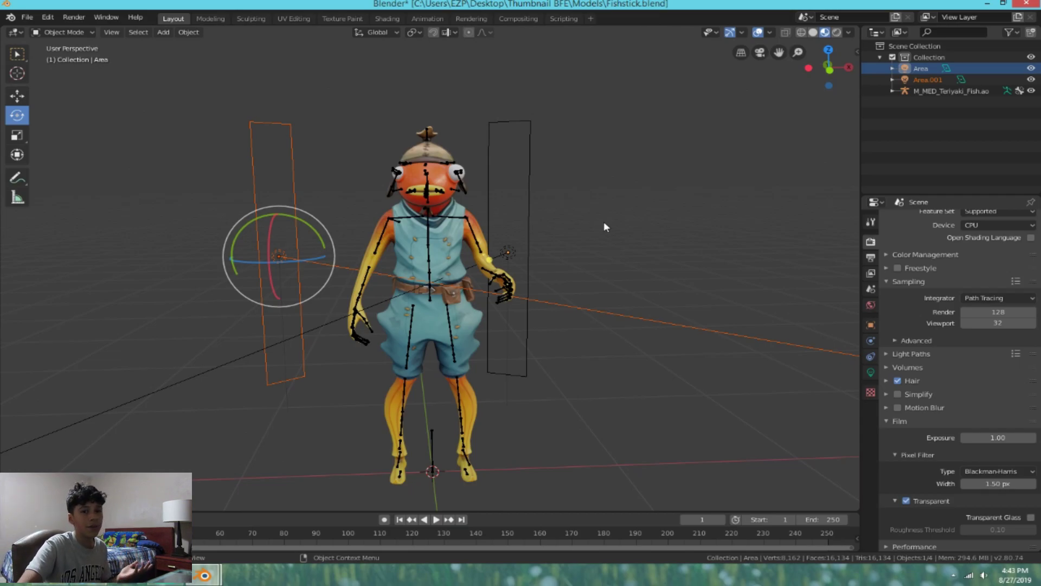
left_click(648, 193)
left_click(16, 53)
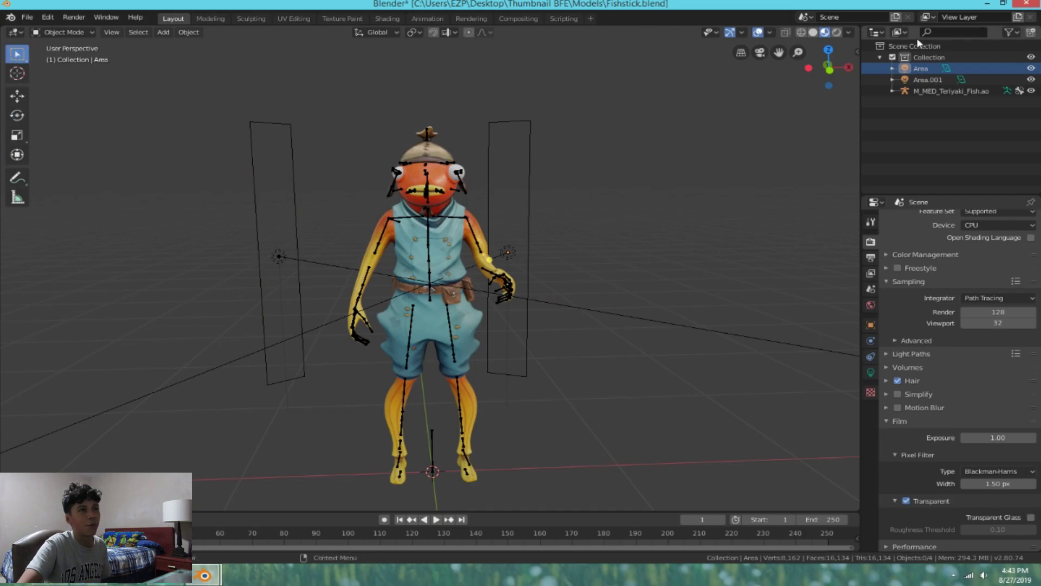
left_click(836, 32)
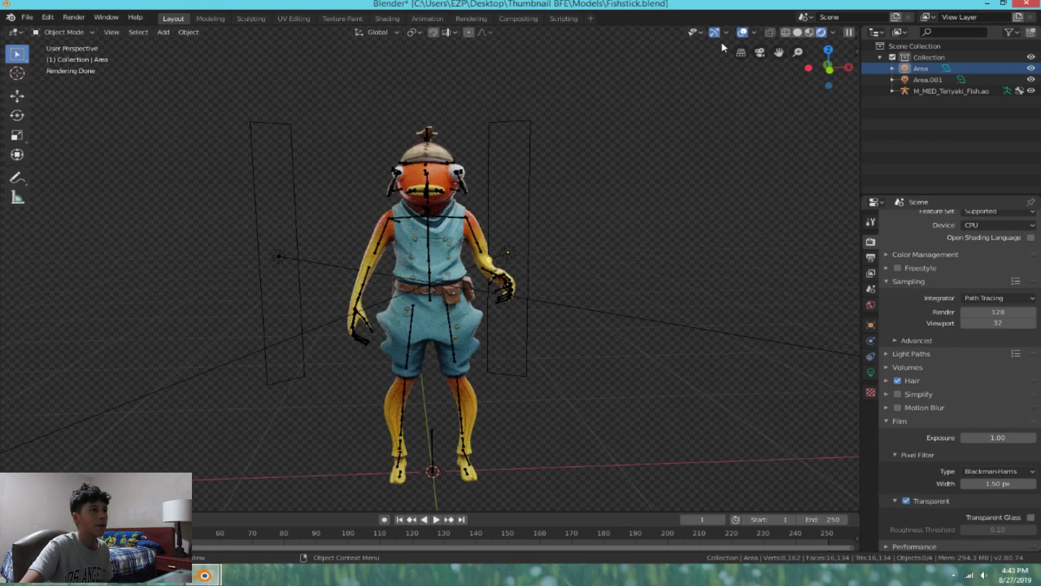
left_click(742, 32)
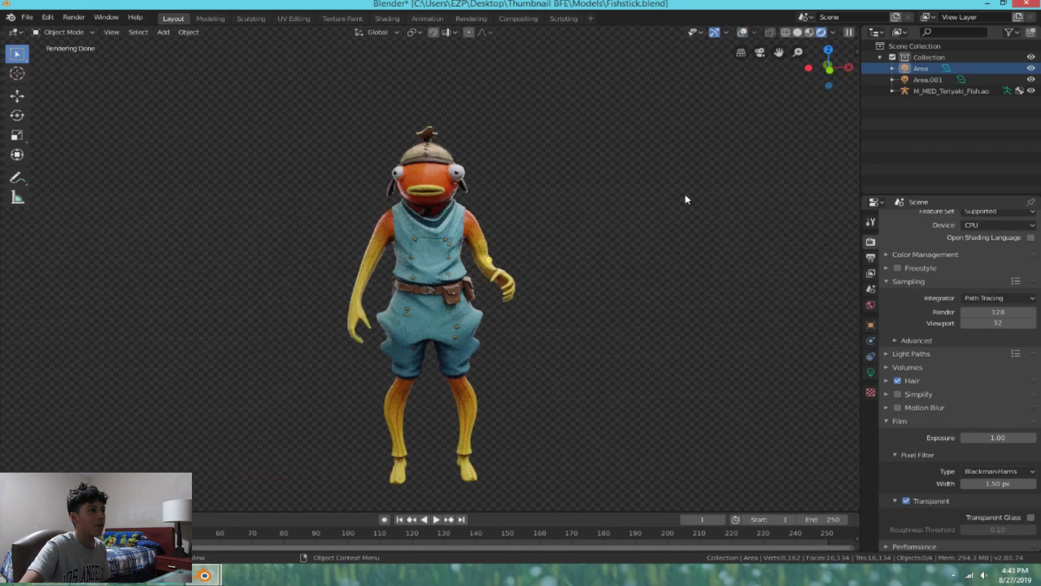